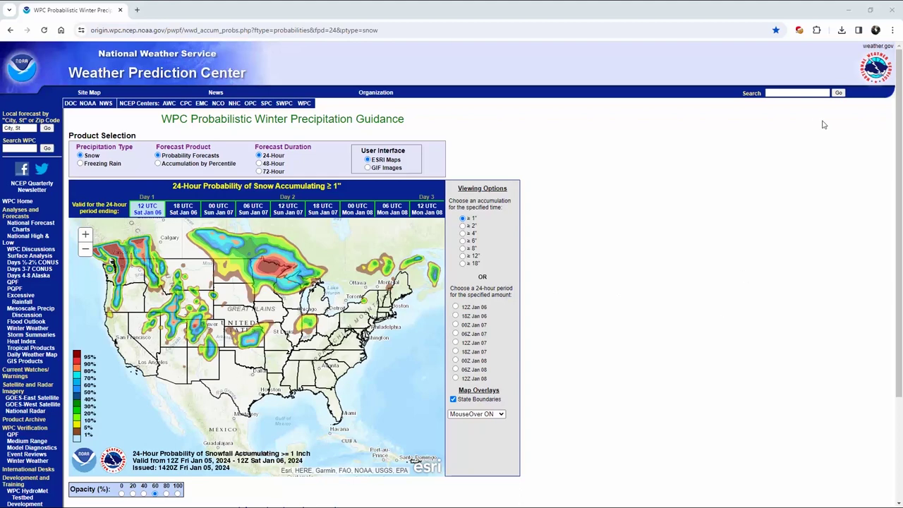
- Enlarge the forecast page to 150% browser zoom
{"action": "left_click", "coordinate": [892, 30]}
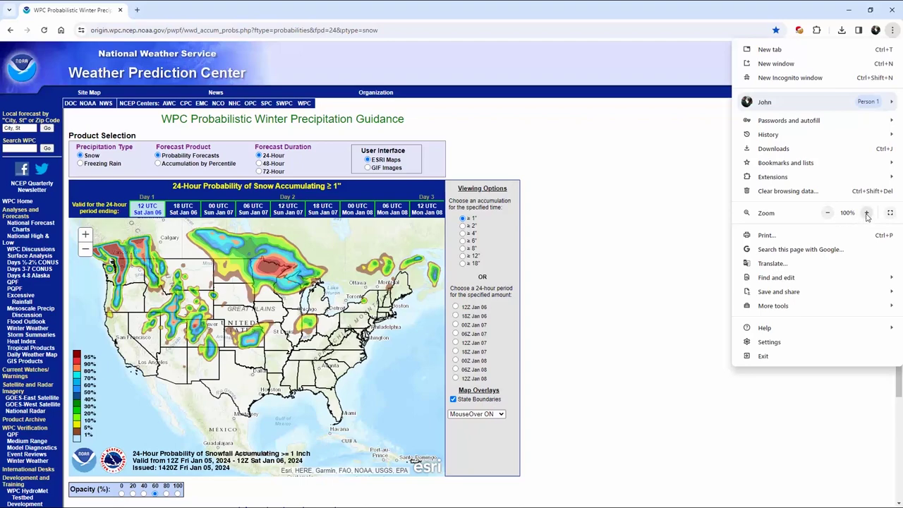
{"action": "left_click", "coordinate": [866, 213]}
{"action": "left_click", "coordinate": [866, 213]}
{"action": "left_click", "coordinate": [867, 214]}
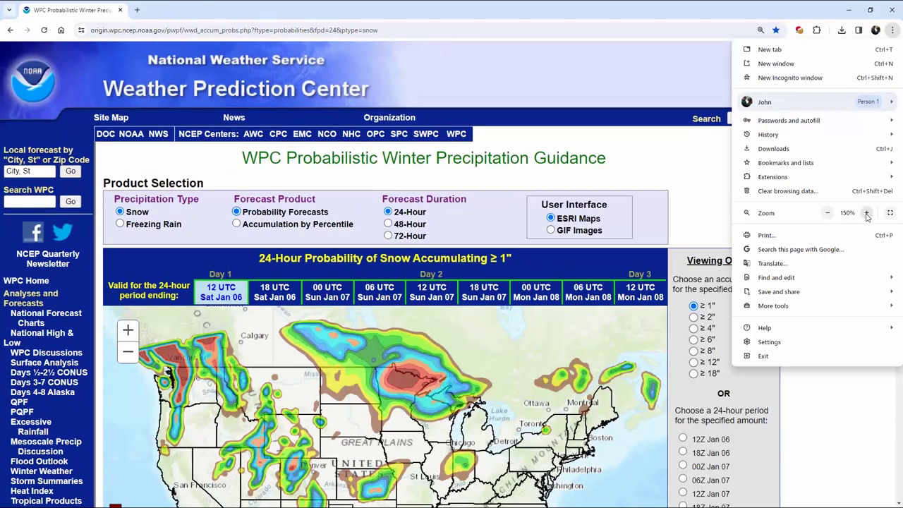
{"action": "left_click", "coordinate": [825, 388]}
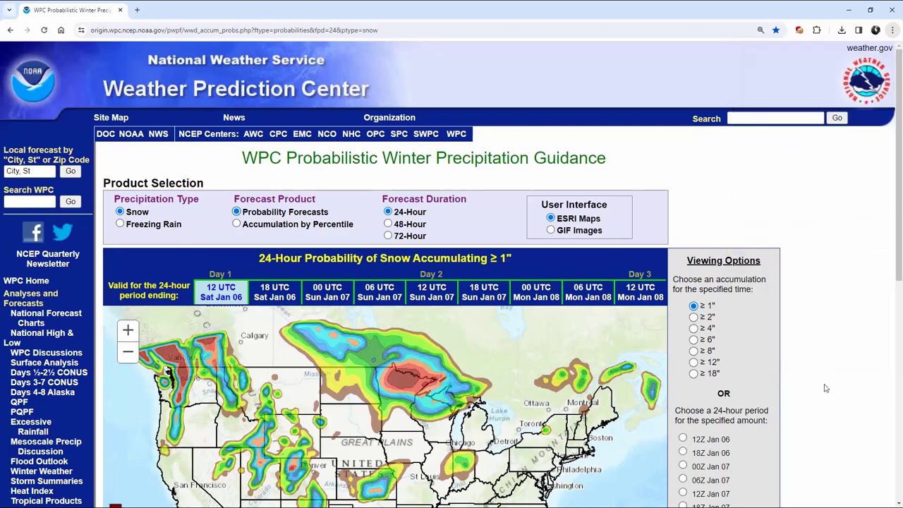
- Examine the 24-hour probability map for snow of at least 1", focusing on the Pacific Northwest and southwestern Canada
{"action": "scroll", "coordinate": [821, 349], "scroll_direction": "down", "scroll_amount": 3}
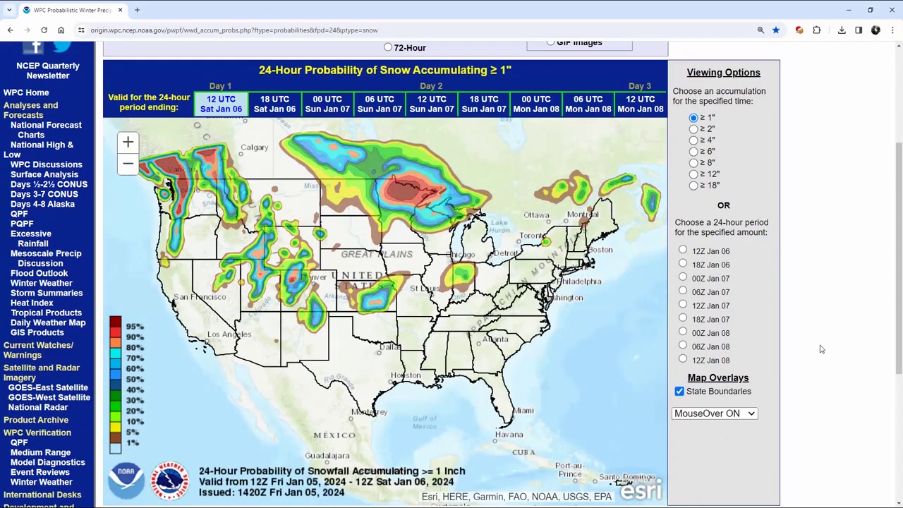
{"action": "scroll", "coordinate": [820, 349], "scroll_direction": "down", "scroll_amount": 1}
{"action": "scroll", "coordinate": [820, 350], "scroll_direction": "up", "scroll_amount": 1}
{"action": "left_click_drag", "start_coordinate": [341, 227], "coordinate": [386, 306]}
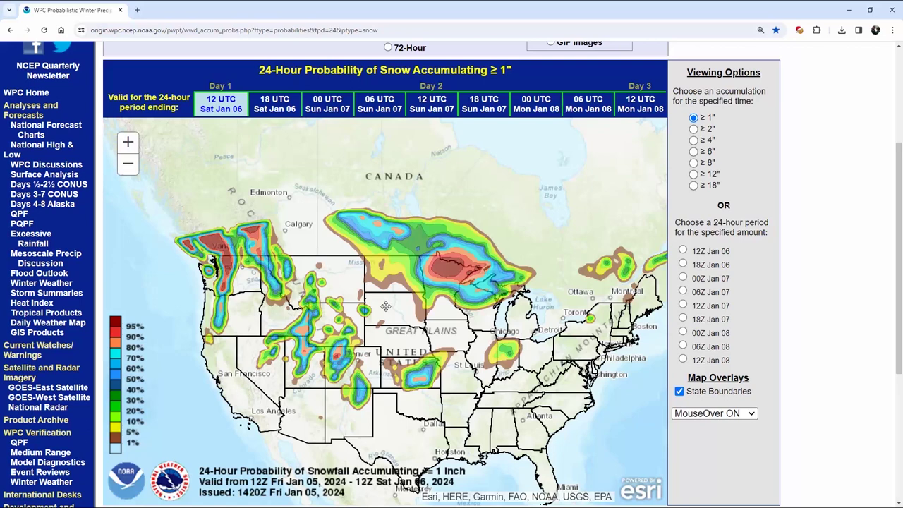
{"action": "left_click_drag", "start_coordinate": [386, 306], "coordinate": [385, 306]}
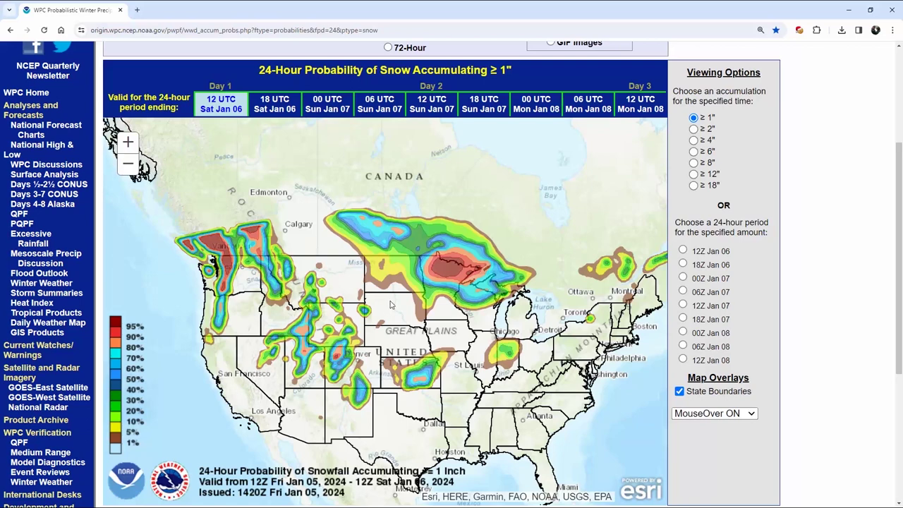
{"action": "left_click_drag", "start_coordinate": [389, 302], "coordinate": [509, 349]}
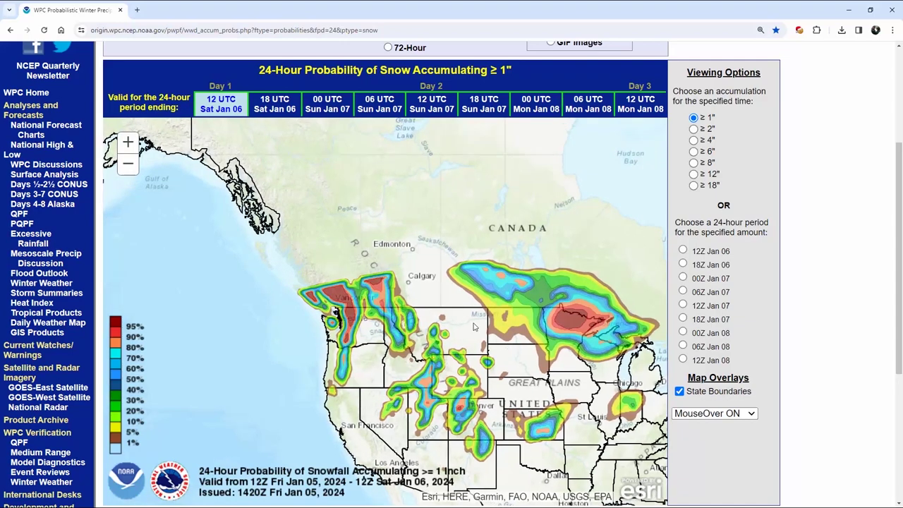
{"action": "scroll", "coordinate": [457, 317], "scroll_direction": "up", "scroll_amount": 1}
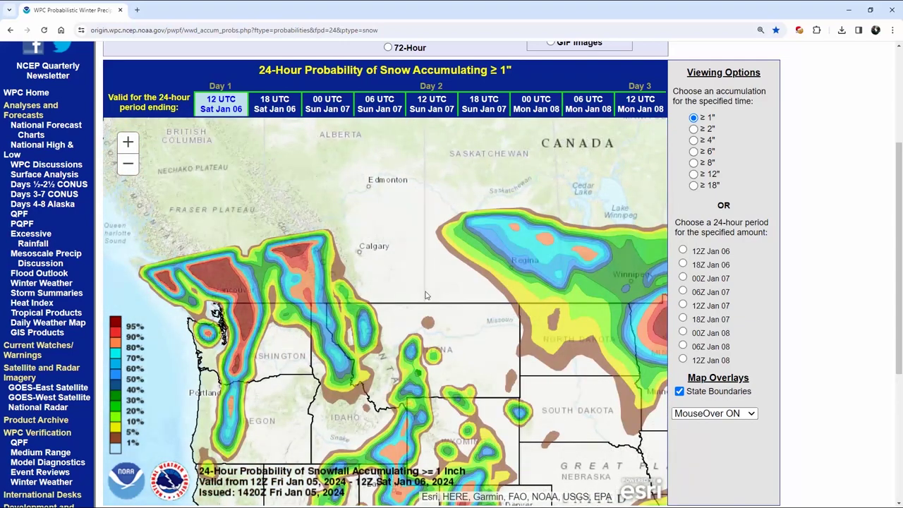
{"action": "left_click_drag", "start_coordinate": [405, 287], "coordinate": [465, 306]}
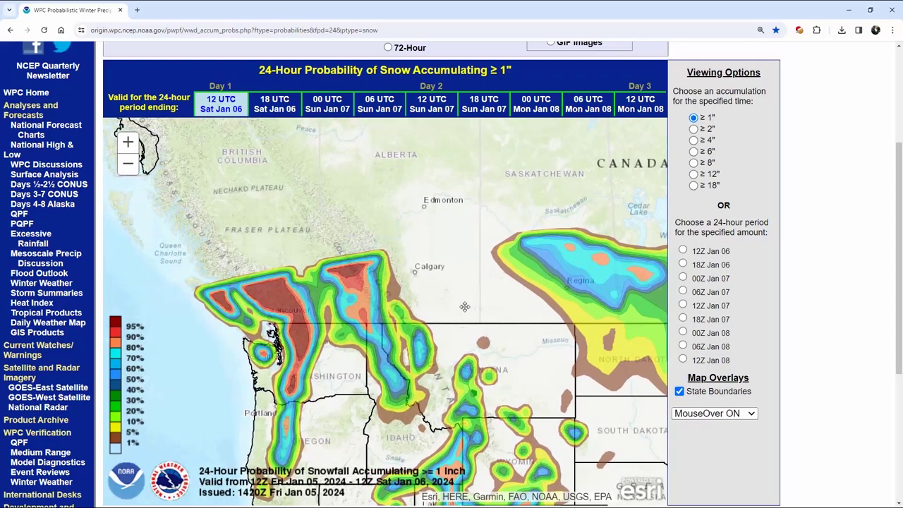
{"action": "scroll", "coordinate": [464, 306], "scroll_direction": "up", "scroll_amount": 1}
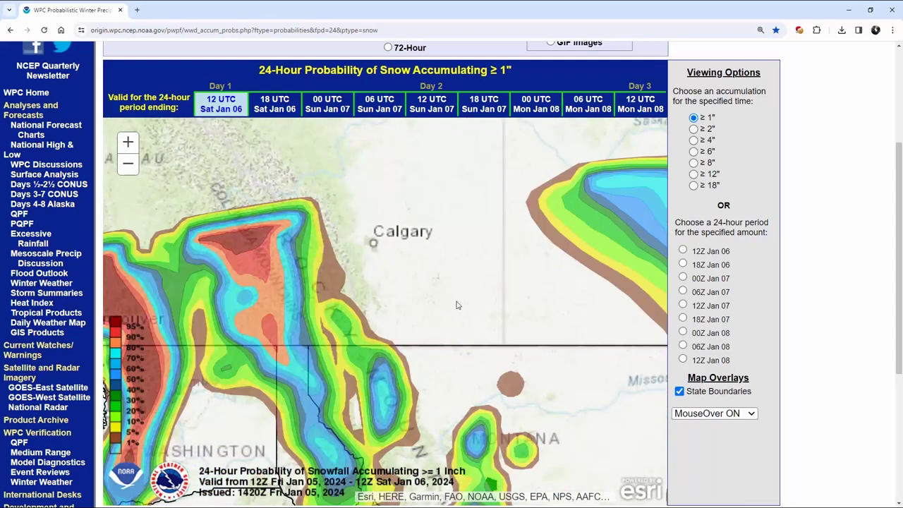
{"action": "left_click_drag", "start_coordinate": [418, 275], "coordinate": [563, 293]}
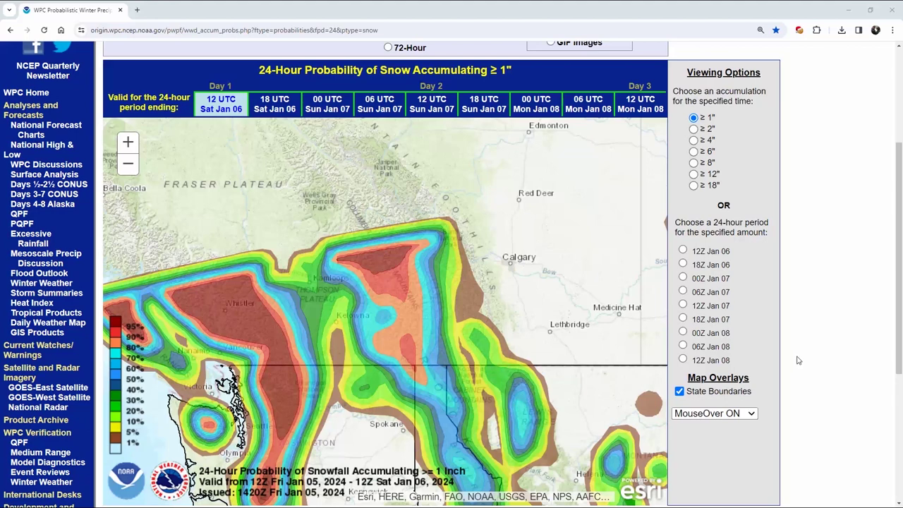
- Switch the snow probability forecast to the 72-hour duration and set the map overlay's opacity to 100%
{"action": "scroll", "coordinate": [801, 361], "scroll_direction": "up", "scroll_amount": 3}
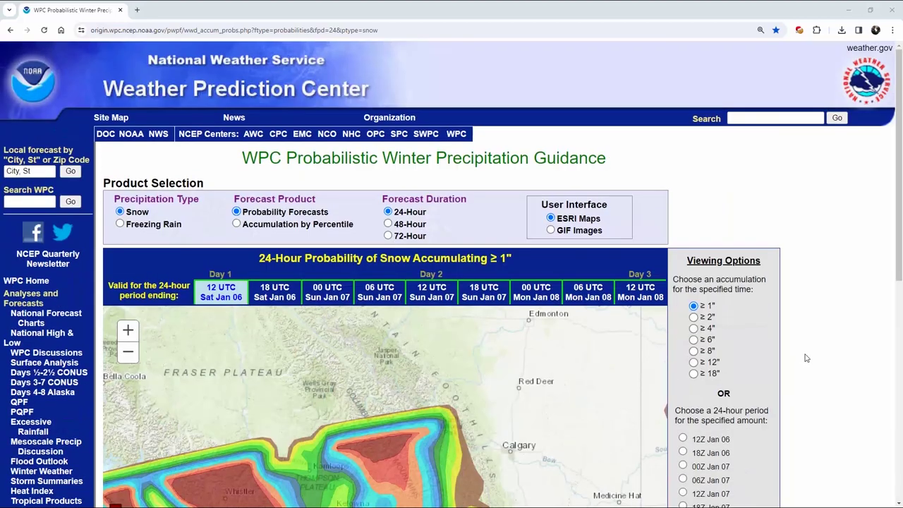
{"action": "left_click", "coordinate": [388, 236]}
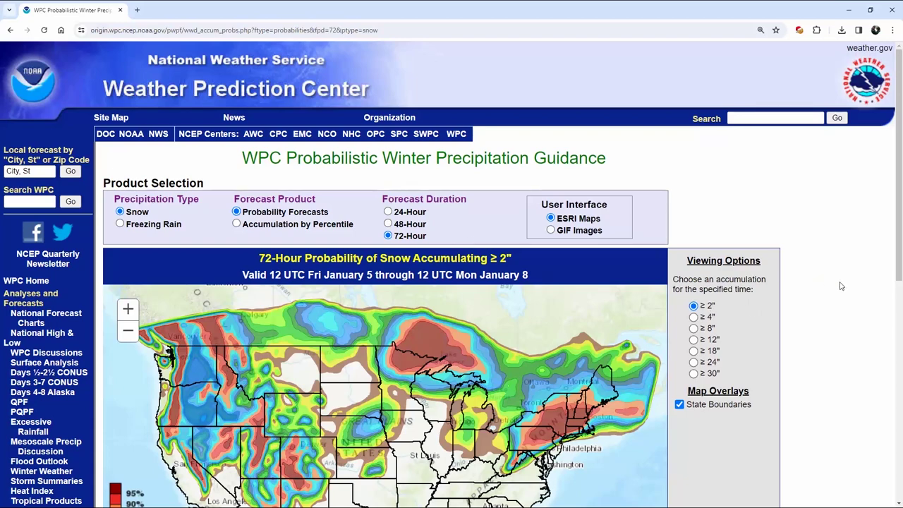
{"action": "scroll", "coordinate": [840, 286], "scroll_direction": "down", "scroll_amount": 3}
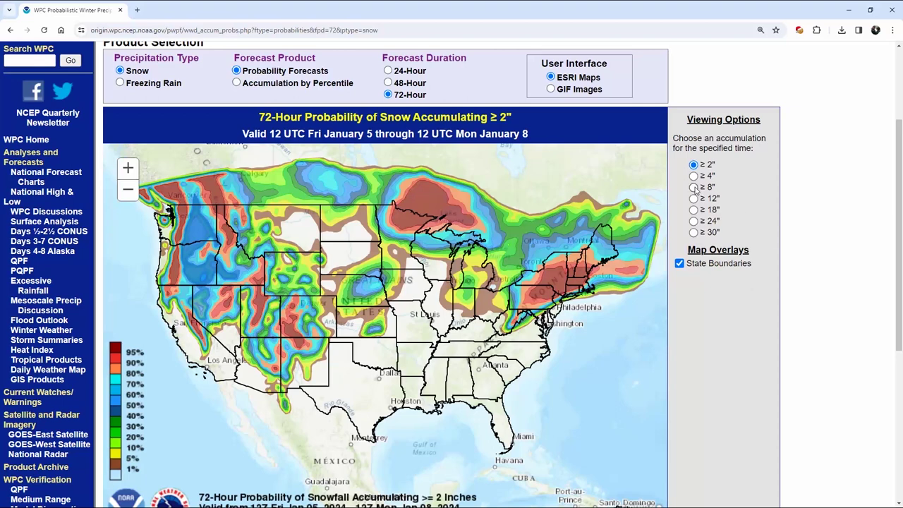
{"action": "scroll", "coordinate": [818, 206], "scroll_direction": "down", "scroll_amount": 1}
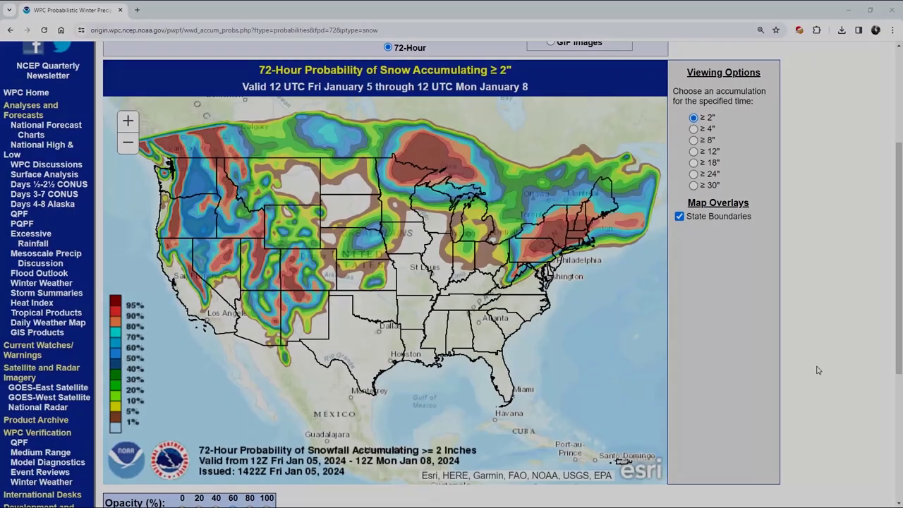
{"action": "scroll", "coordinate": [816, 369], "scroll_direction": "down", "scroll_amount": 2}
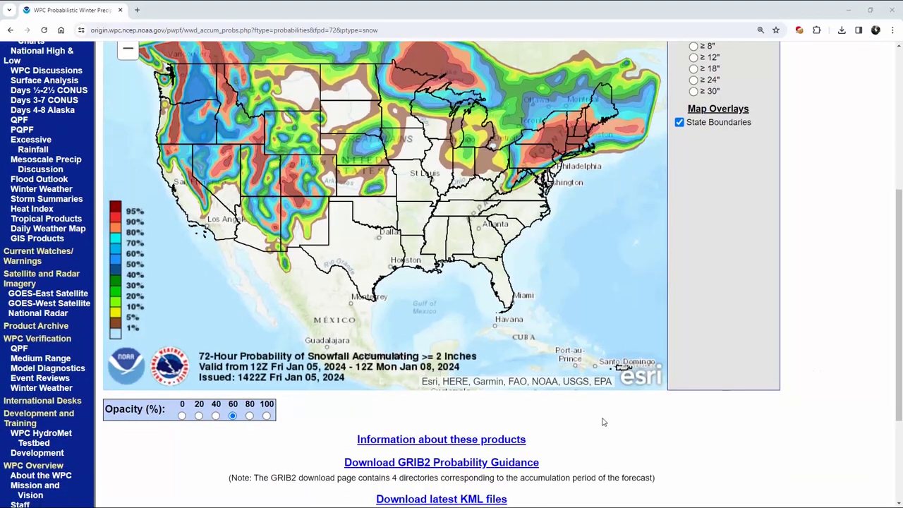
{"action": "left_click", "coordinate": [266, 415]}
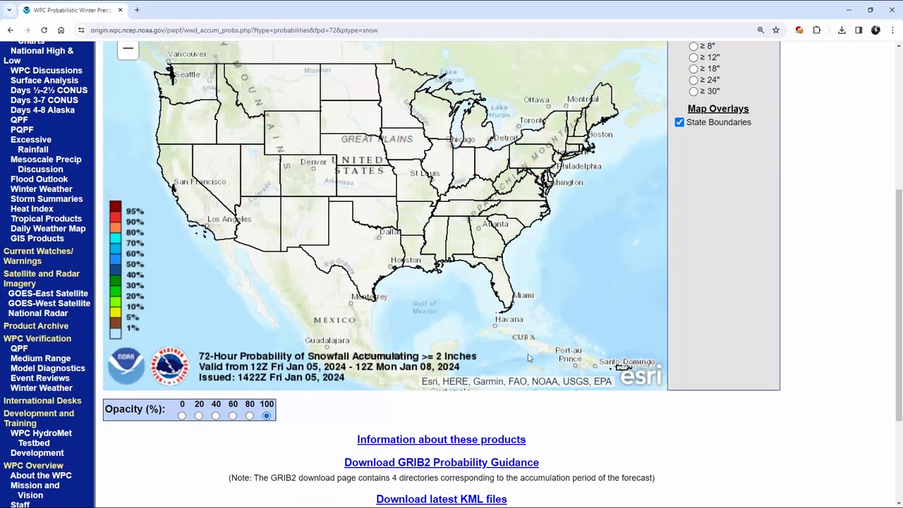
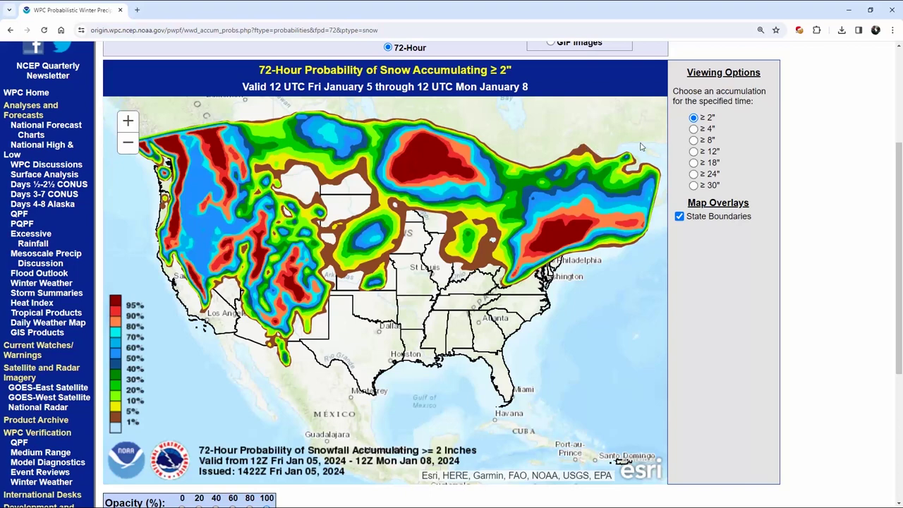
- View the 72-hour snow probability map for the 4", 8", 12", 18" and 24" accumulation thresholds in turn
{"action": "left_click", "coordinate": [693, 129]}
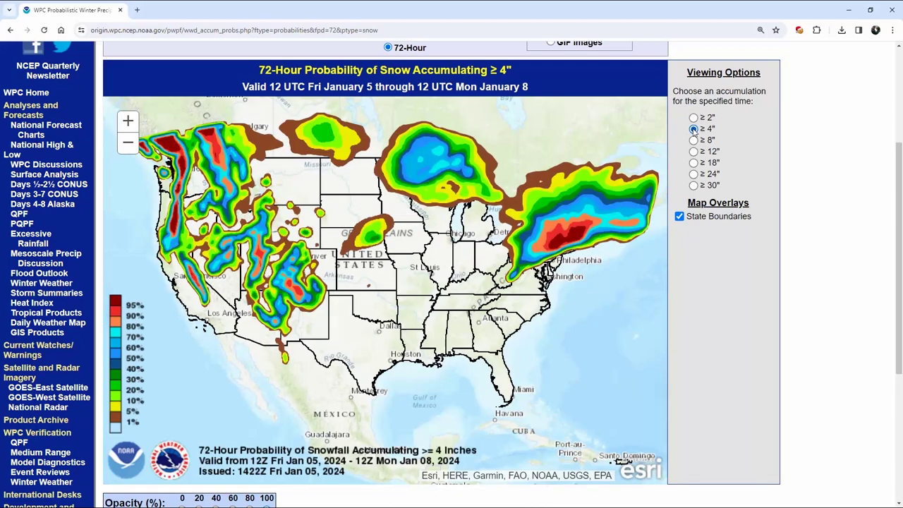
{"action": "left_click", "coordinate": [693, 141]}
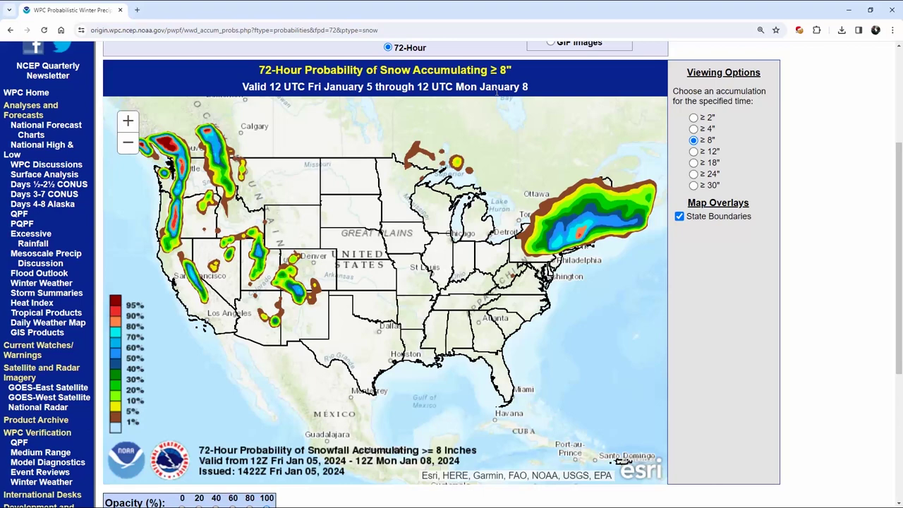
{"action": "left_click", "coordinate": [694, 153]}
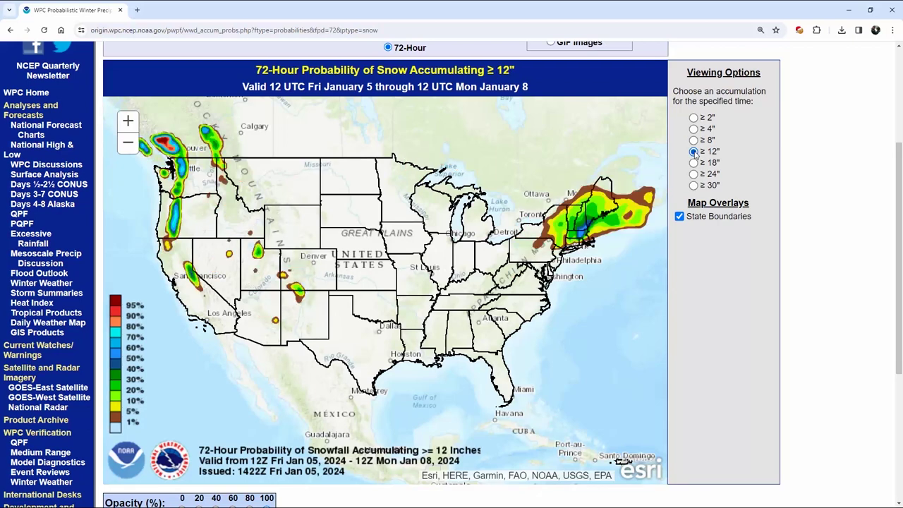
{"action": "left_click", "coordinate": [694, 163]}
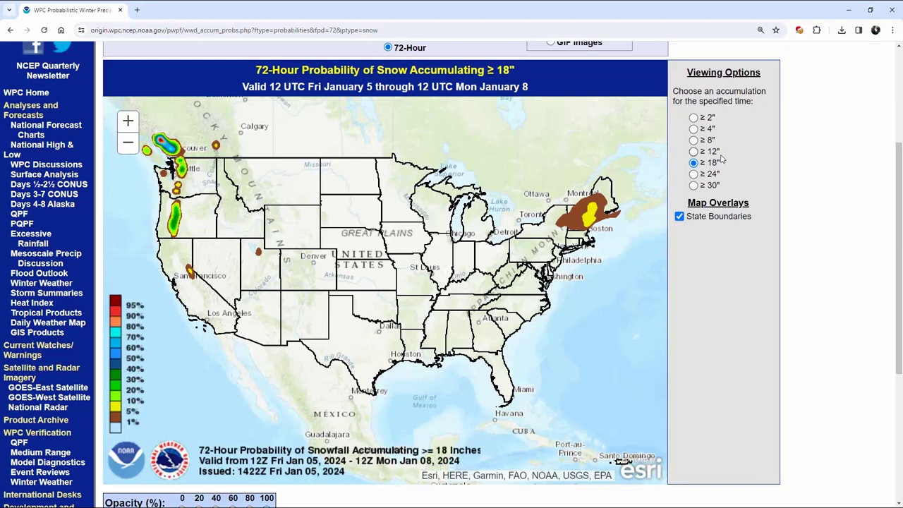
{"action": "left_click", "coordinate": [694, 174]}
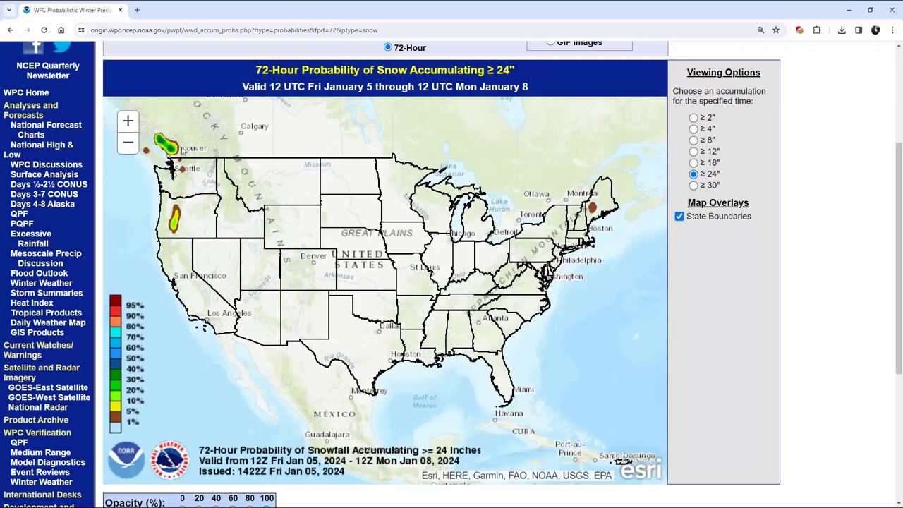
- Change the precipitation type to Freezing Rain and examine its 72-hour probability map for at least 0.10"
{"action": "scroll", "coordinate": [178, 148], "scroll_direction": "up", "scroll_amount": 2}
{"action": "left_click", "coordinate": [120, 177]}
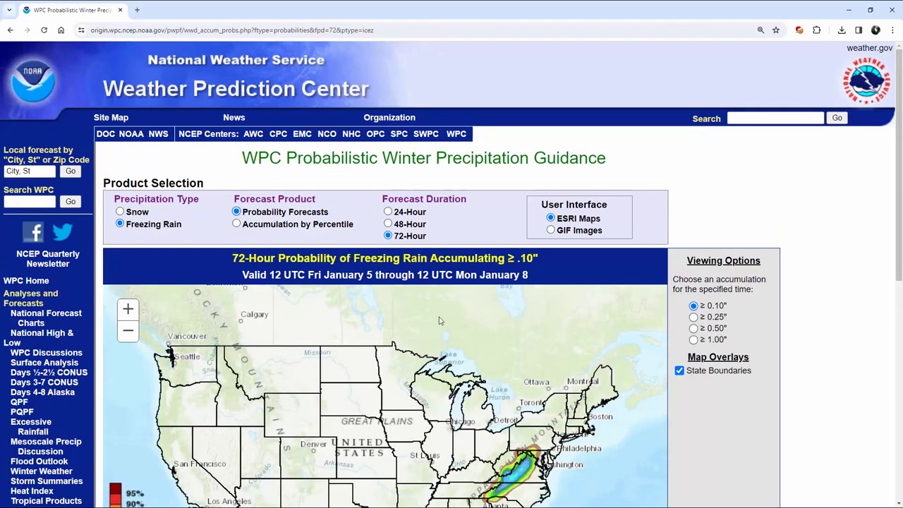
{"action": "scroll", "coordinate": [823, 311], "scroll_direction": "down", "scroll_amount": 1}
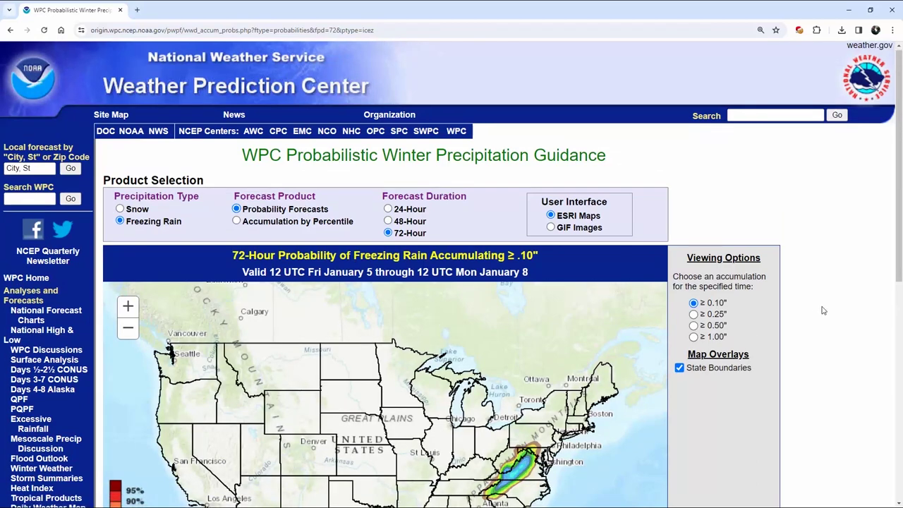
{"action": "scroll", "coordinate": [823, 311], "scroll_direction": "down", "scroll_amount": 2}
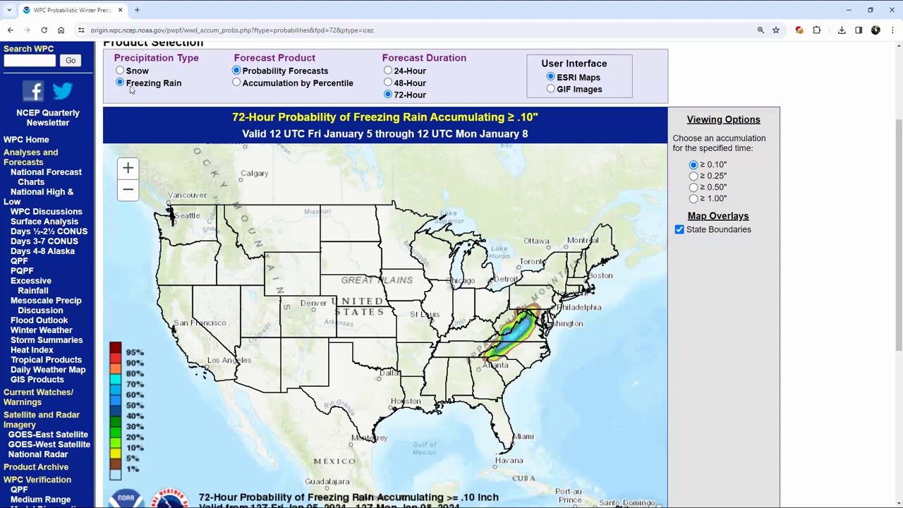
- Return the precipitation type to Snow and show the 72-hour probability of at least 24" accumulation
{"action": "left_click", "coordinate": [120, 72]}
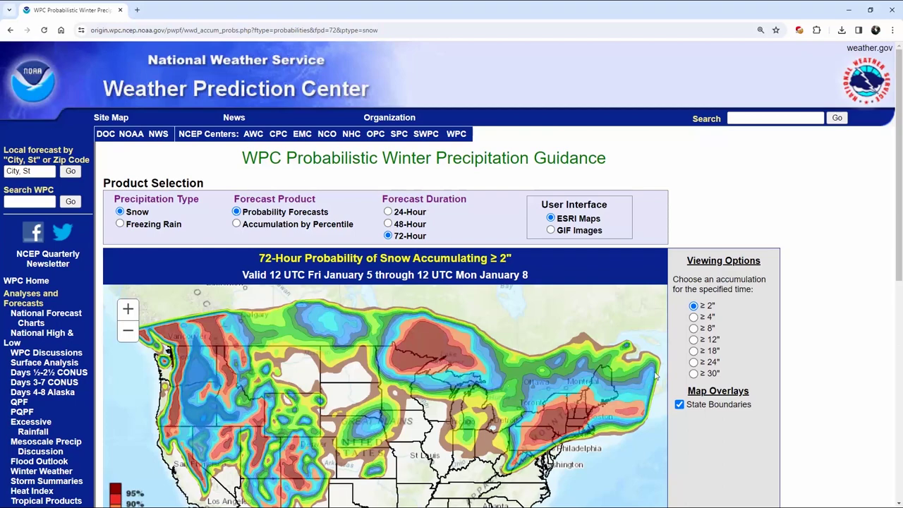
{"action": "left_click", "coordinate": [693, 362]}
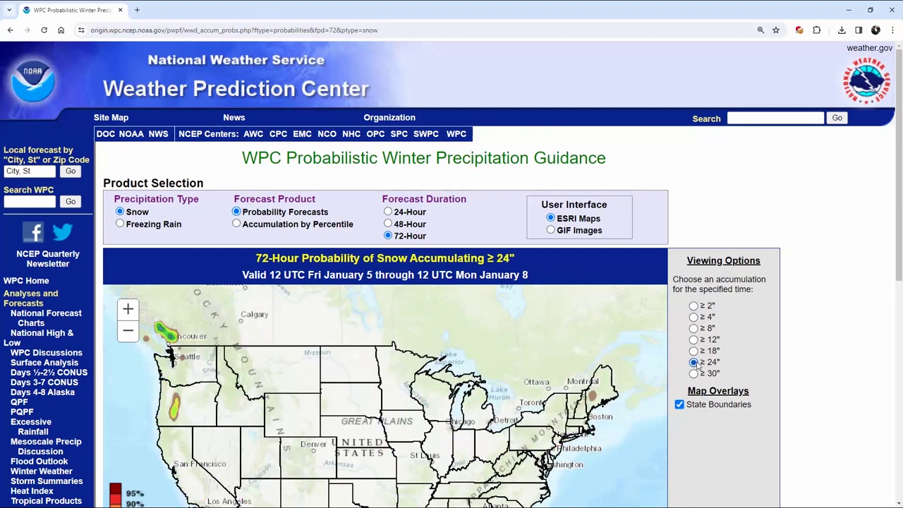
{"action": "scroll", "coordinate": [826, 335], "scroll_direction": "down", "scroll_amount": 2}
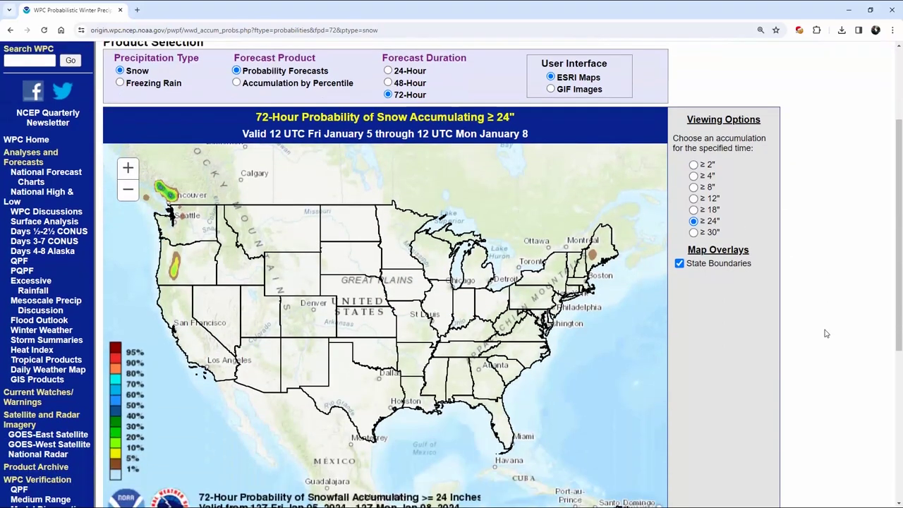